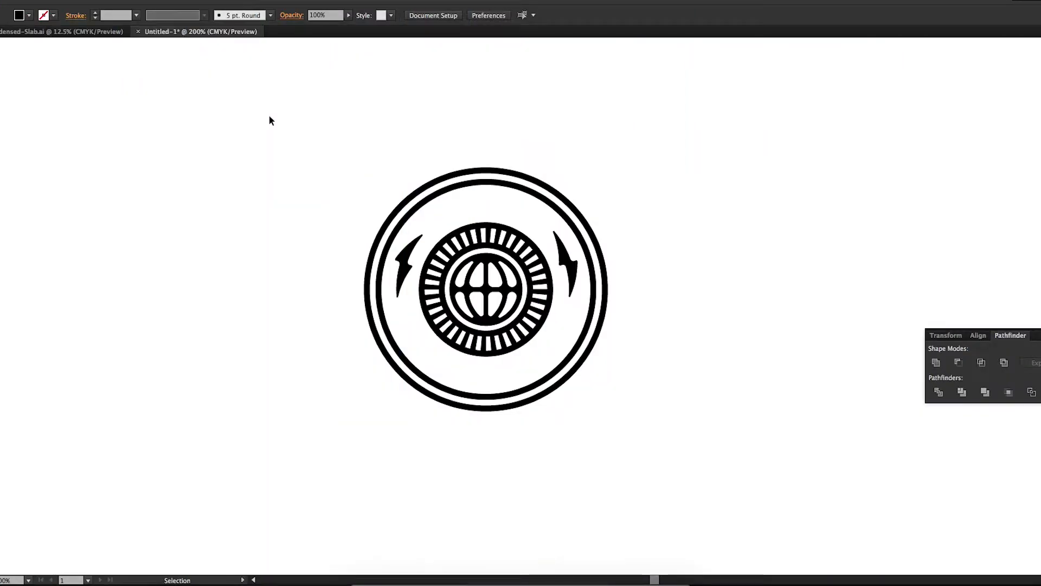
- Scale the thin inner circle down to about 145.67 pt, just inside the lightning bolts
{"action": "key", "text": "space"}
{"action": "mouse_move", "coordinate": [340, 129]}
{"action": "left_mouse_down"}
{"action": "mouse_move", "coordinate": [318, 118]}
{"action": "mouse_move", "coordinate": [325, 128]}
{"action": "left_mouse_up"}
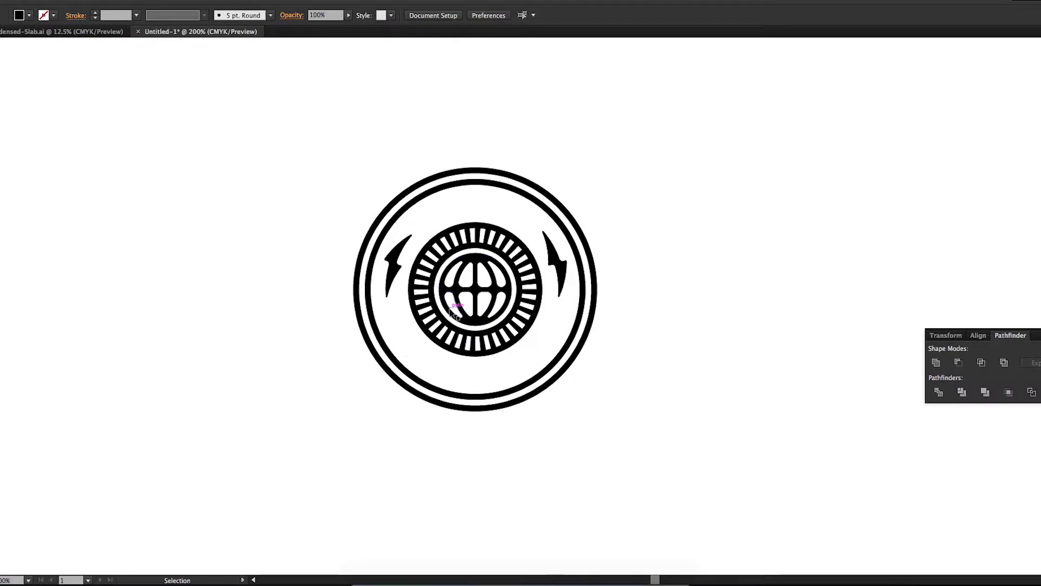
{"action": "left_click", "coordinate": [536, 202]}
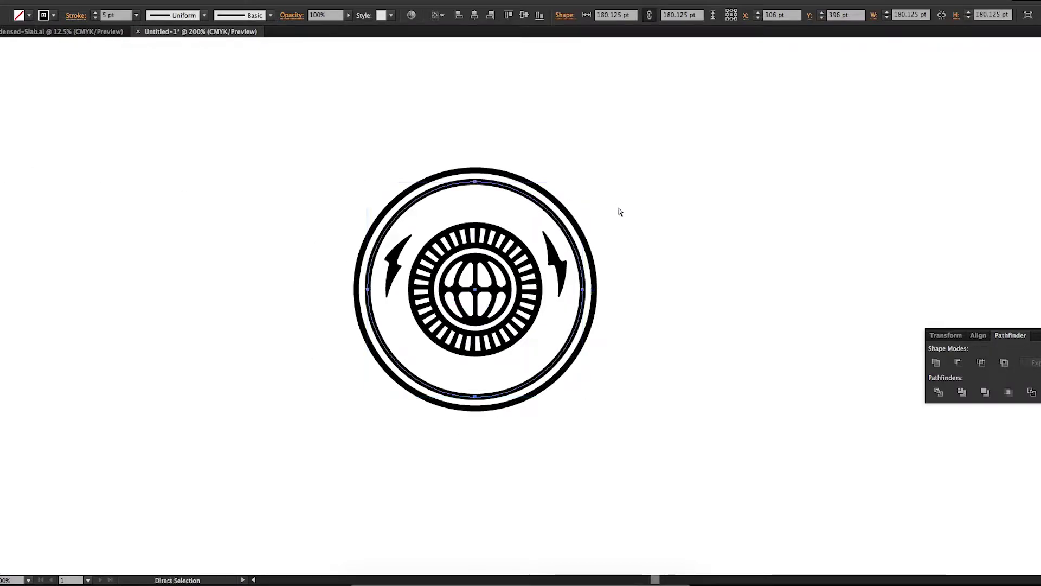
{"action": "left_click_drag", "start_coordinate": [583, 182], "coordinate": [576, 200]}
{"action": "left_click", "coordinate": [651, 192]}
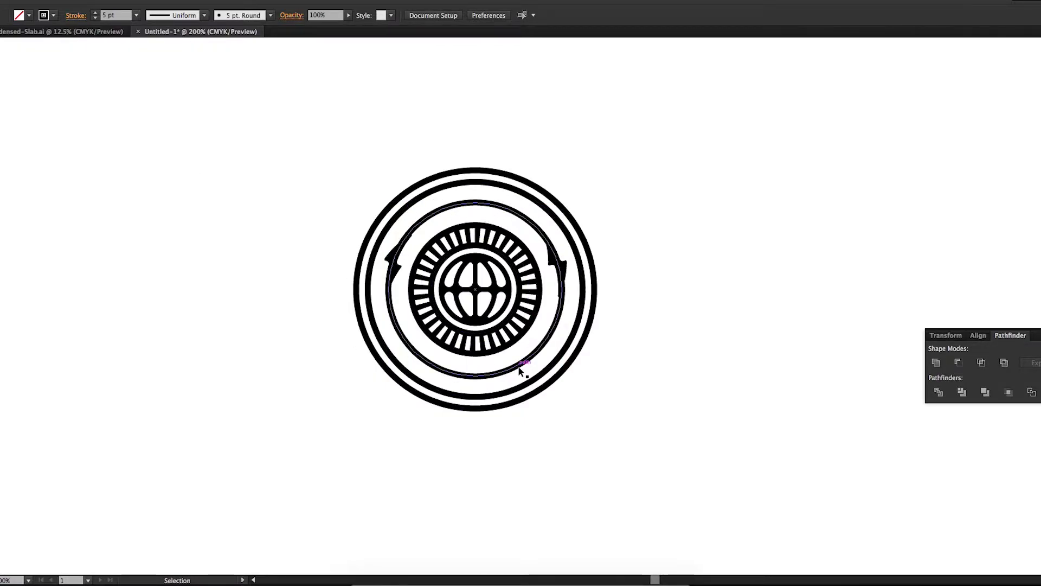
{"action": "left_click", "coordinate": [1, 137]}
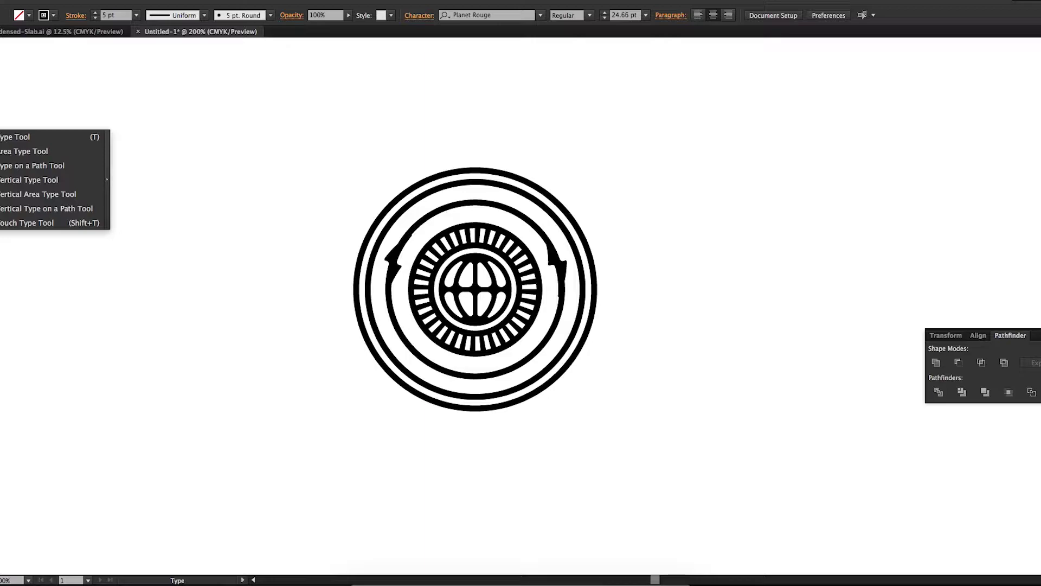
- Start Type on a Path text on the inner circle in 25 pt Planet Rouge
{"action": "left_click", "coordinate": [30, 172]}
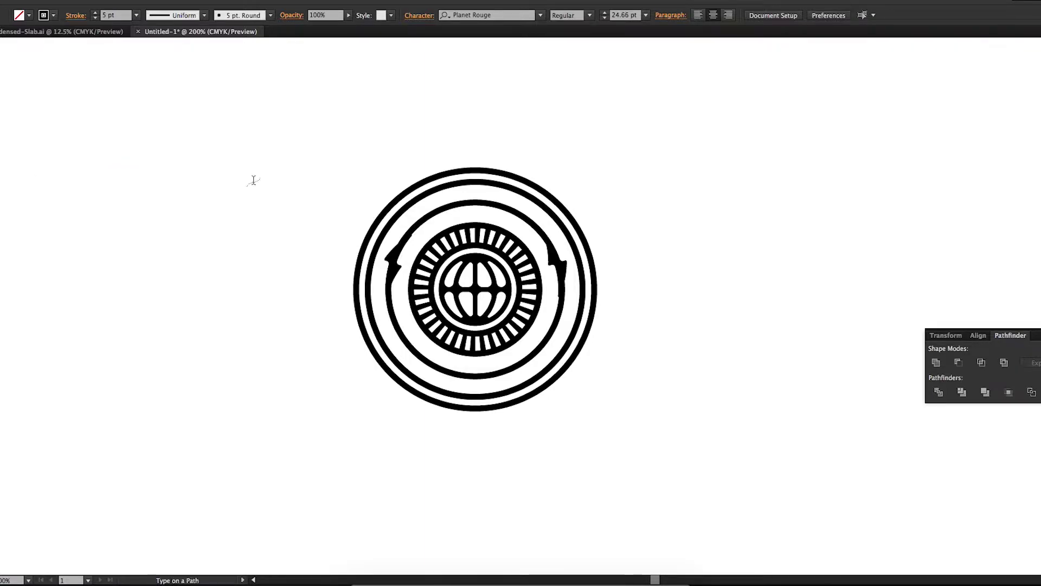
{"action": "left_click", "coordinate": [427, 213]}
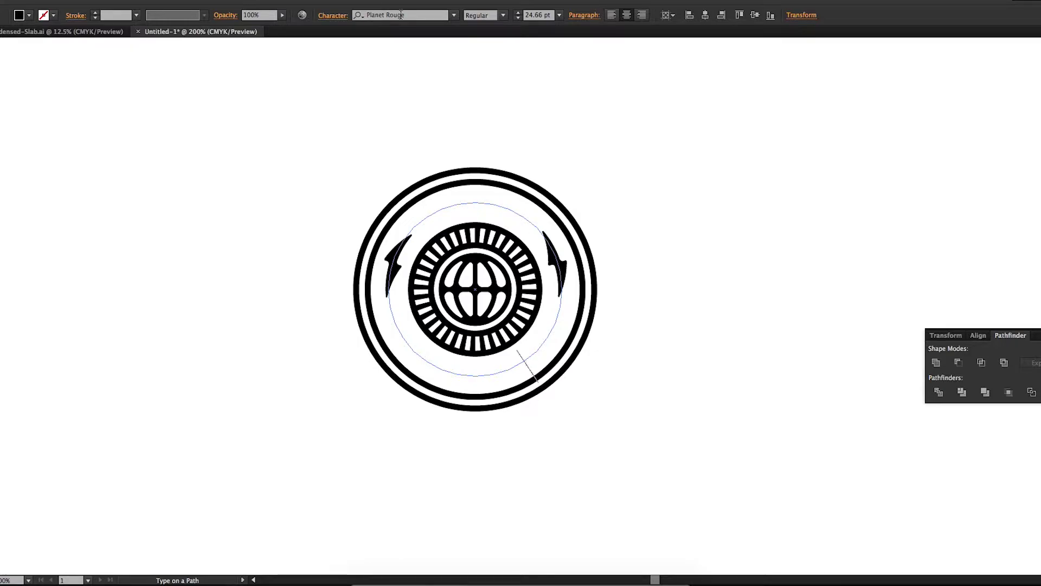
{"action": "double_click", "coordinate": [544, 15]}
{"action": "type", "text": "25"}
{"action": "key", "text": "Return"}
{"action": "left_click", "coordinate": [526, 367]}
- Enter TYPE on the circle, move it upright to the top arc, and shrink it slightly
{"action": "type", "text": "TYPE"}
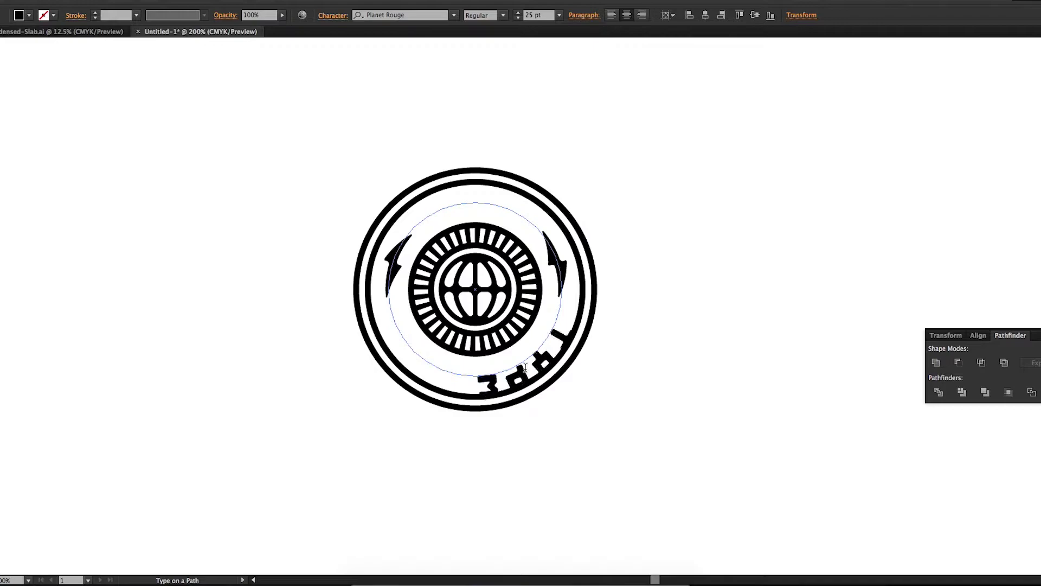
{"action": "key", "text": "Escape"}
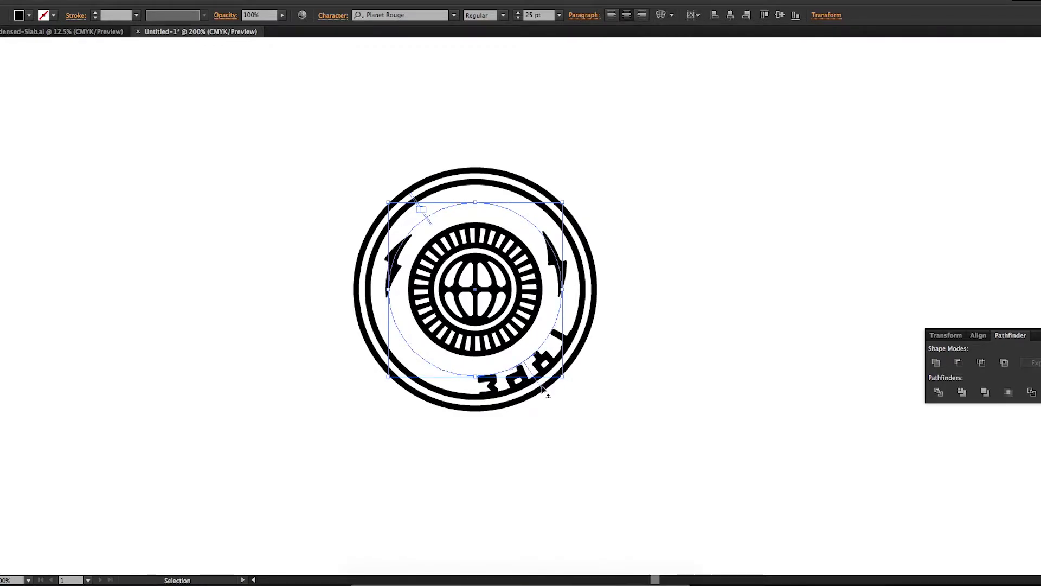
{"action": "left_click_drag", "start_coordinate": [542, 391], "coordinate": [478, 188]}
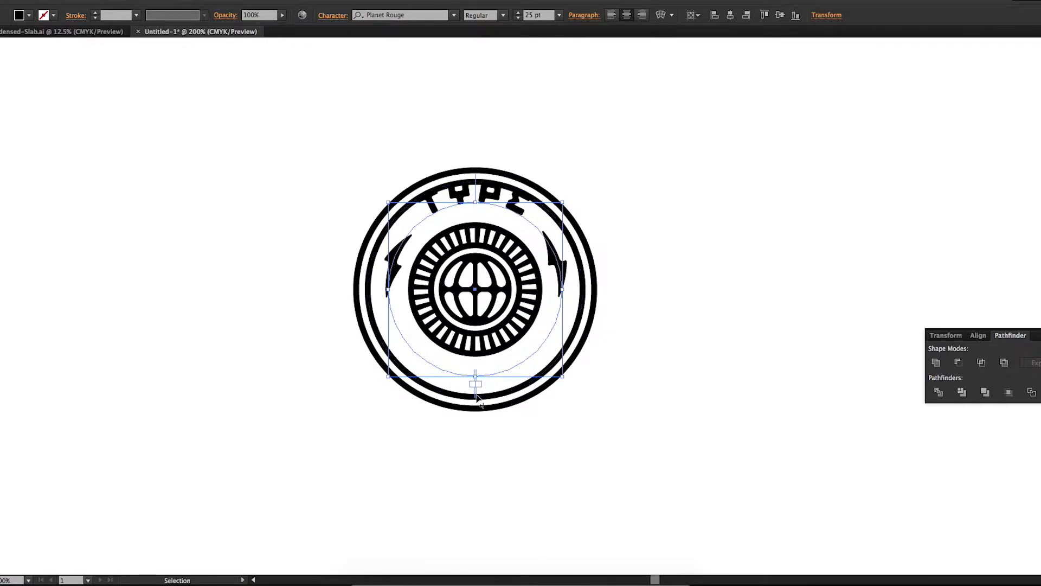
{"action": "left_click_drag", "start_coordinate": [478, 400], "coordinate": [579, 294]}
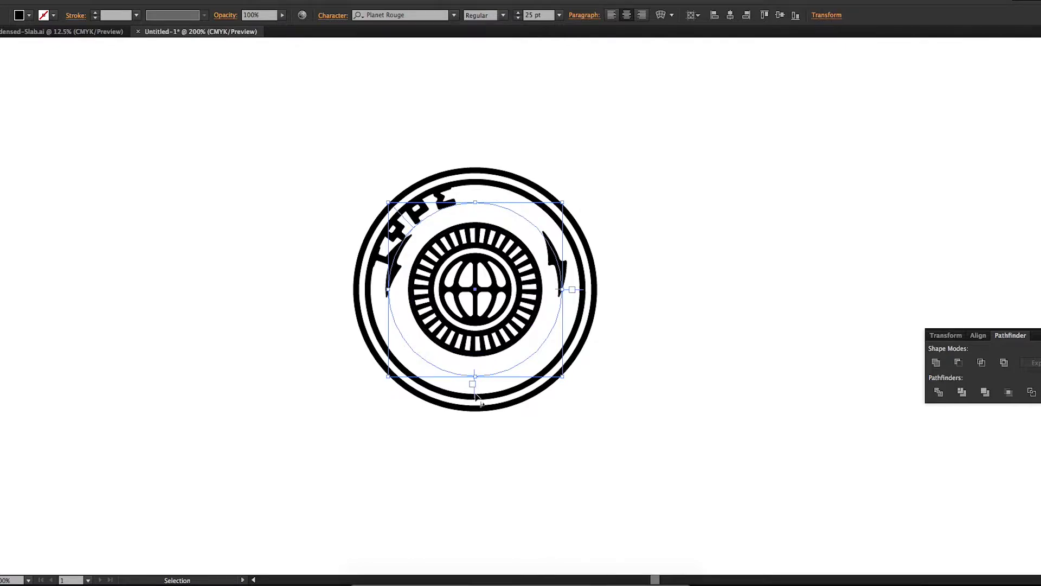
{"action": "left_click_drag", "start_coordinate": [480, 401], "coordinate": [365, 293]}
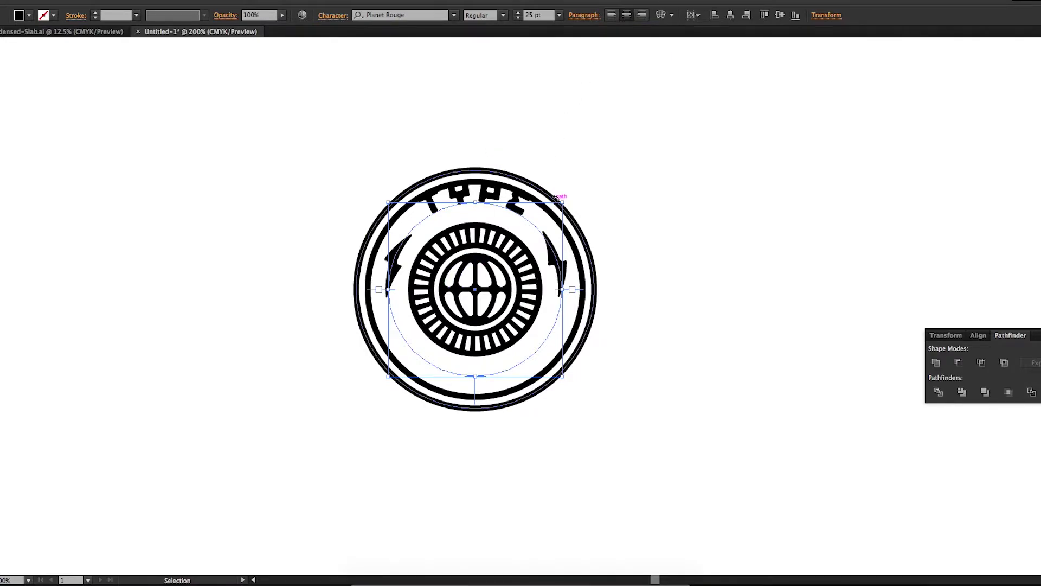
{"action": "left_click_drag", "start_coordinate": [562, 202], "coordinate": [555, 212]}
- Scale the circular TYPE text down a little further toward the globe
{"action": "left_click", "coordinate": [633, 194]}
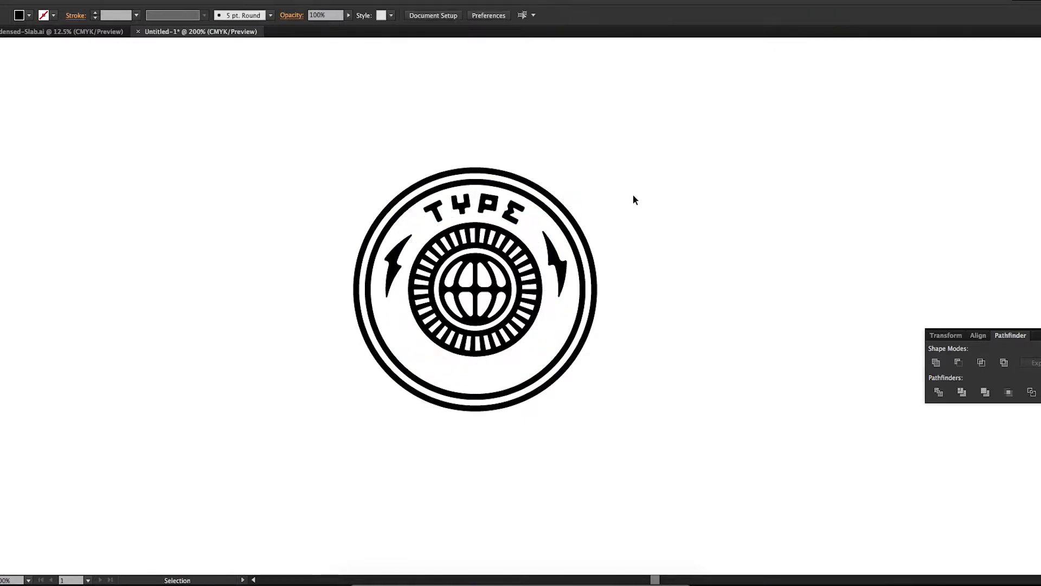
{"action": "left_click", "coordinate": [546, 230]}
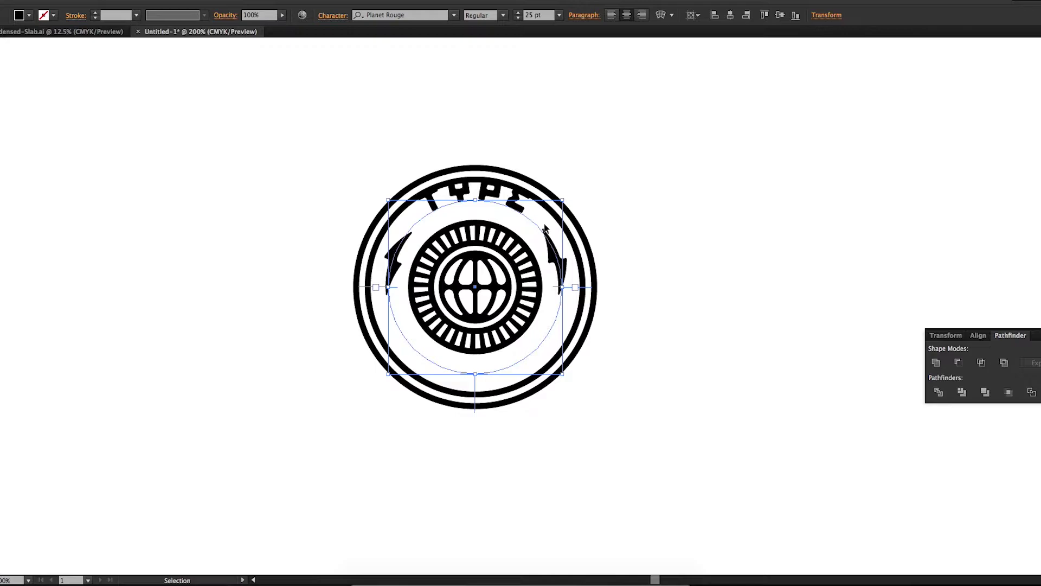
{"action": "left_click_drag", "start_coordinate": [562, 200], "coordinate": [559, 211]}
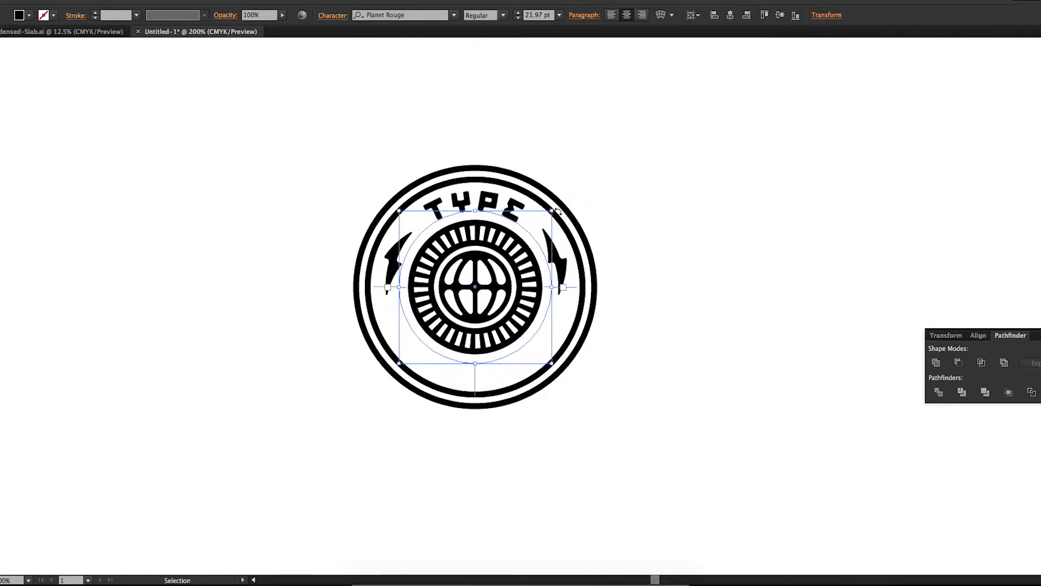
{"action": "left_click", "coordinate": [630, 208]}
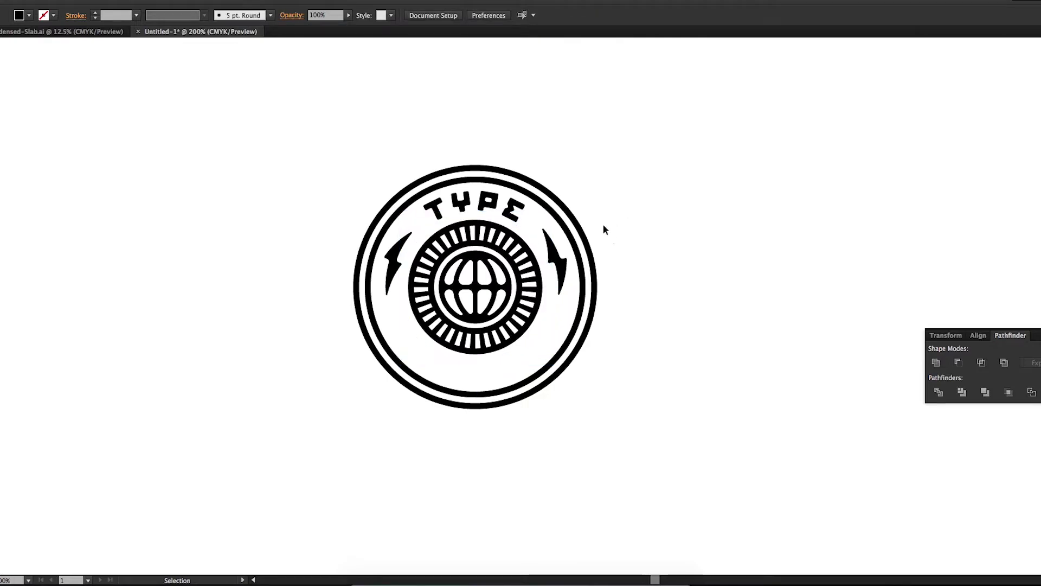
- Flip a copy of TYPE to the bottom of the inner circle, upside down
{"action": "left_click", "coordinate": [512, 210]}
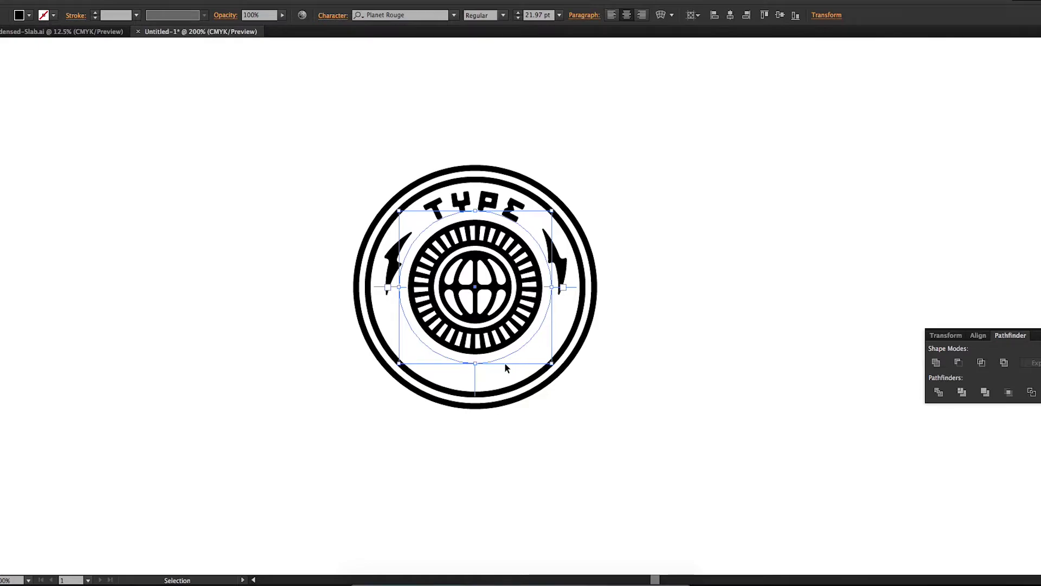
{"action": "key", "text": "a"}
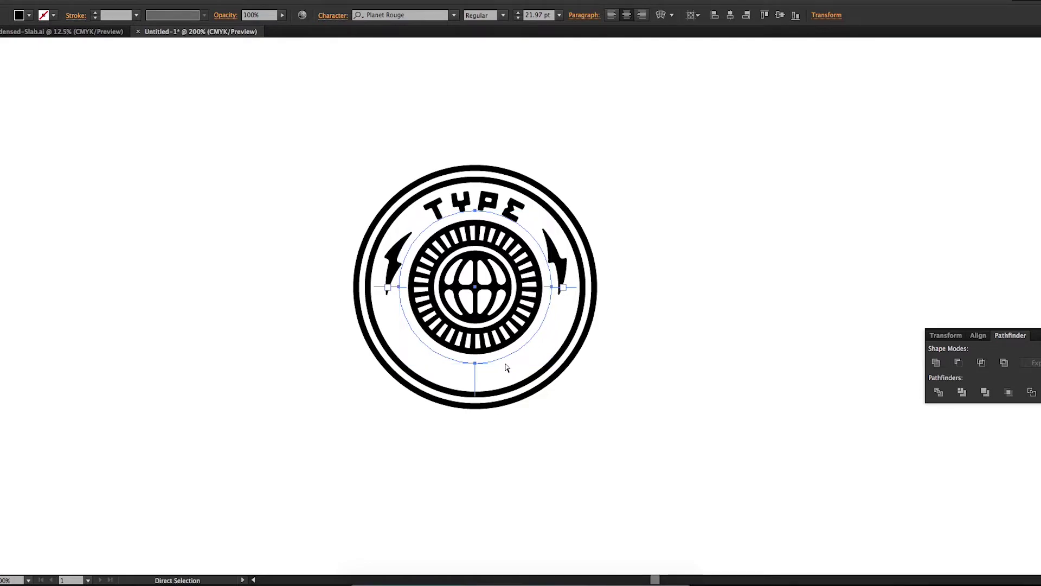
{"action": "key", "text": "v"}
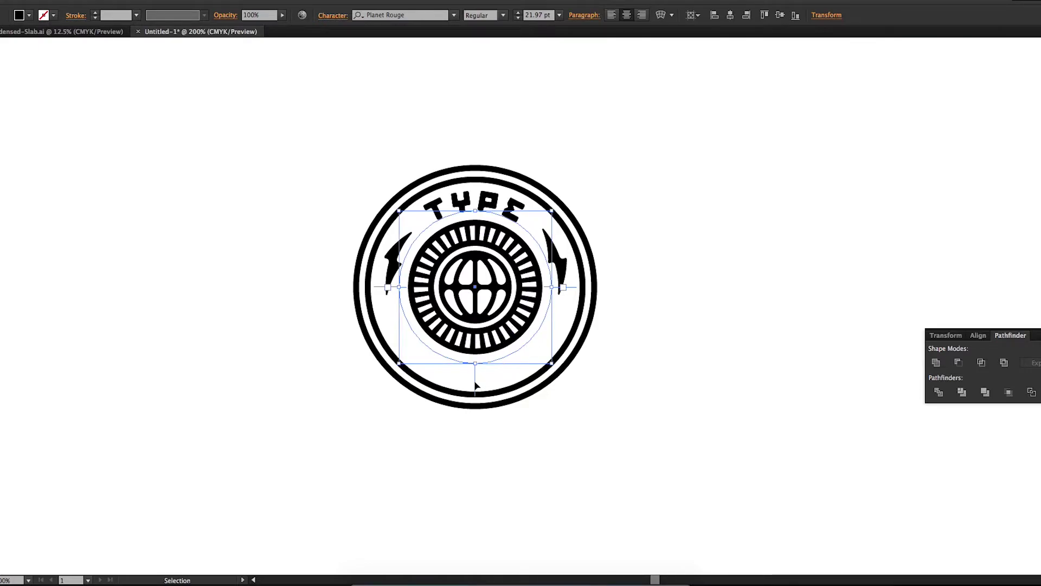
{"action": "left_click_drag", "start_coordinate": [475, 385], "coordinate": [598, 320]}
{"action": "left_click", "coordinate": [669, 340]}
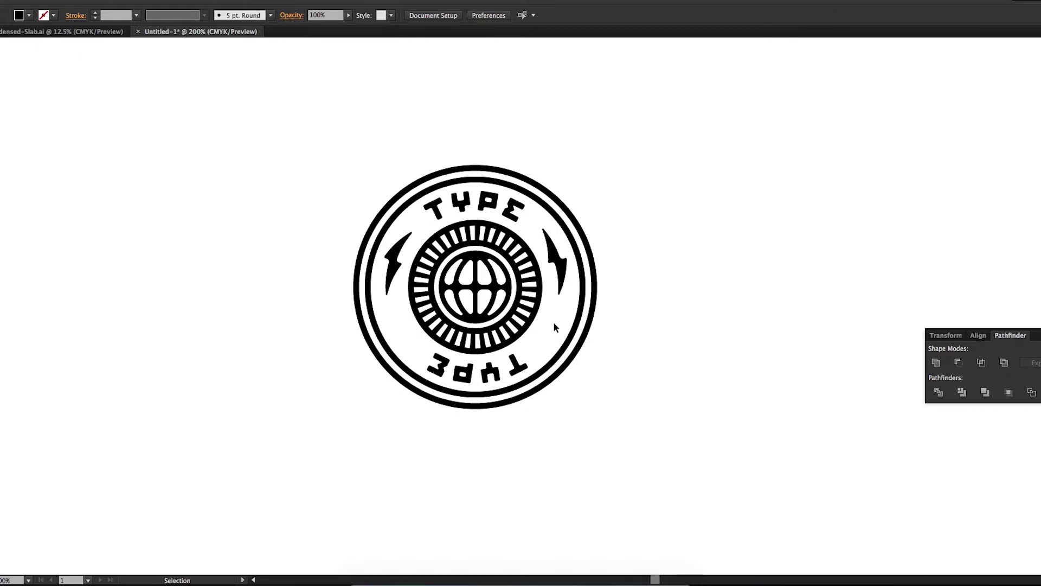
- Flip the bottom TYPE to read upright along the lower arc and enlarge it to 27.72 pt
{"action": "left_click", "coordinate": [490, 375]}
{"action": "left_click_drag", "start_coordinate": [475, 380], "coordinate": [571, 208]}
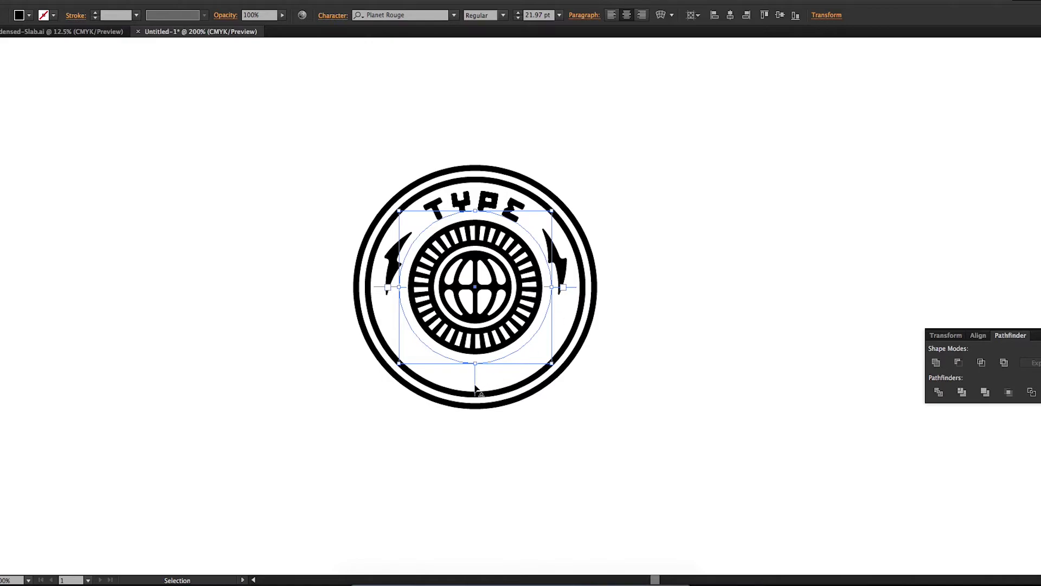
{"action": "left_click_drag", "start_coordinate": [475, 389], "coordinate": [476, 362]}
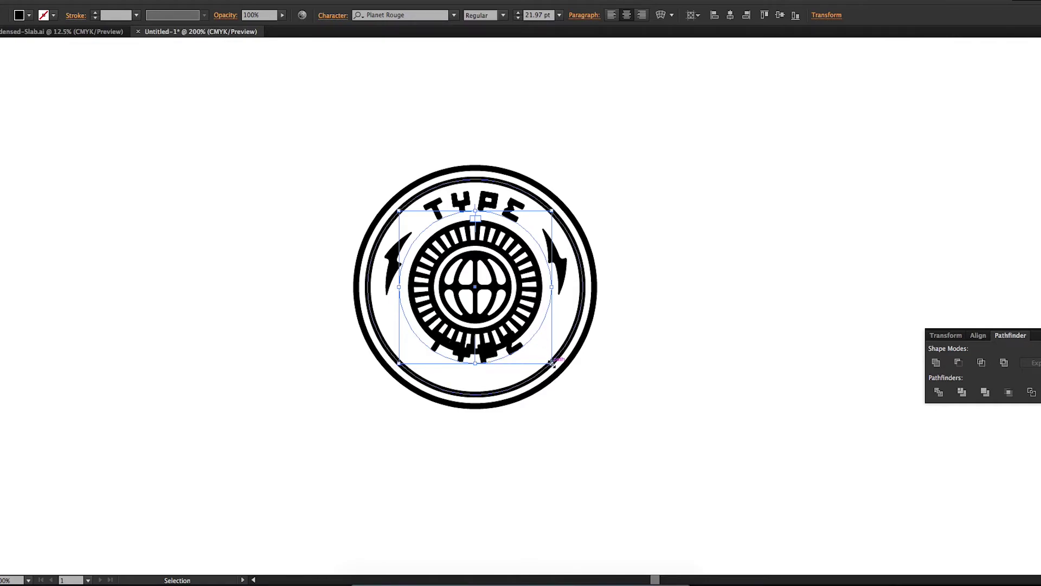
{"action": "left_click_drag", "start_coordinate": [553, 364], "coordinate": [586, 385]}
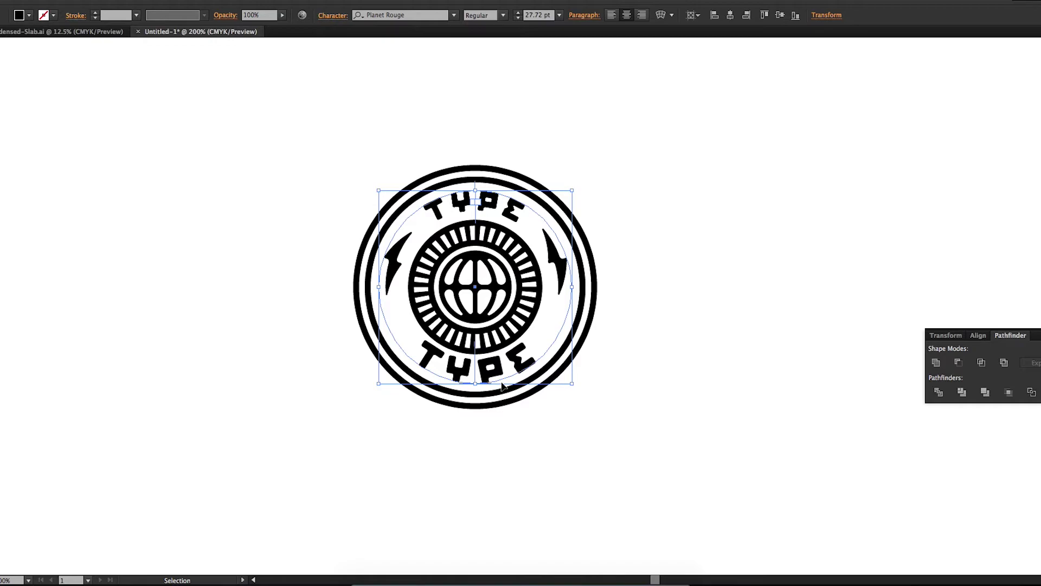
- Copy the top TYPE's styling onto the bottom word with the Eyedropper, making it 21.97 pt
{"action": "key", "text": "i"}
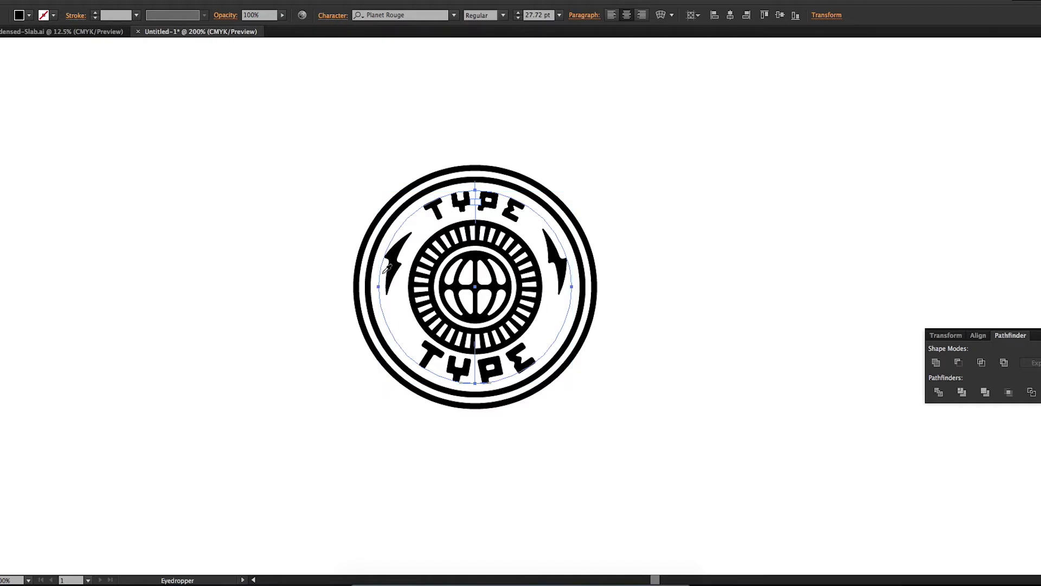
{"action": "left_click", "coordinate": [513, 208]}
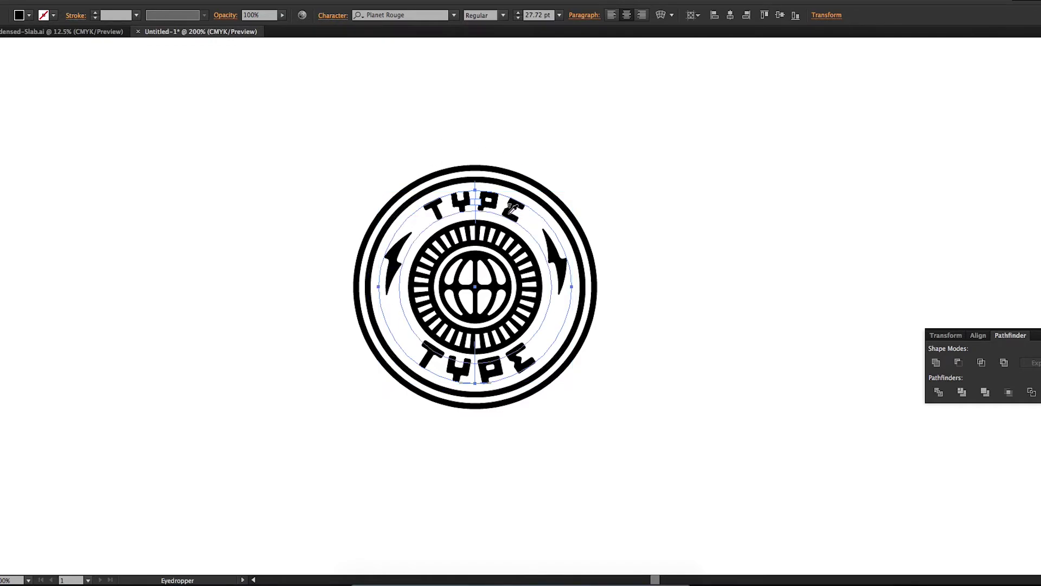
{"action": "left_click", "coordinate": [512, 208]}
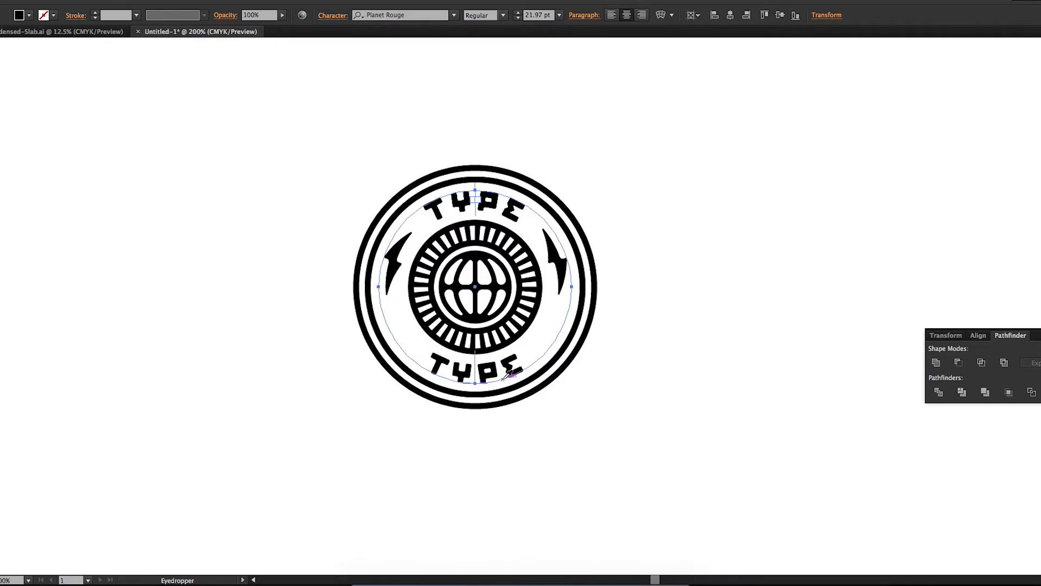
{"action": "key", "text": "t"}
{"action": "left_click_drag", "start_coordinate": [522, 369], "coordinate": [420, 362]}
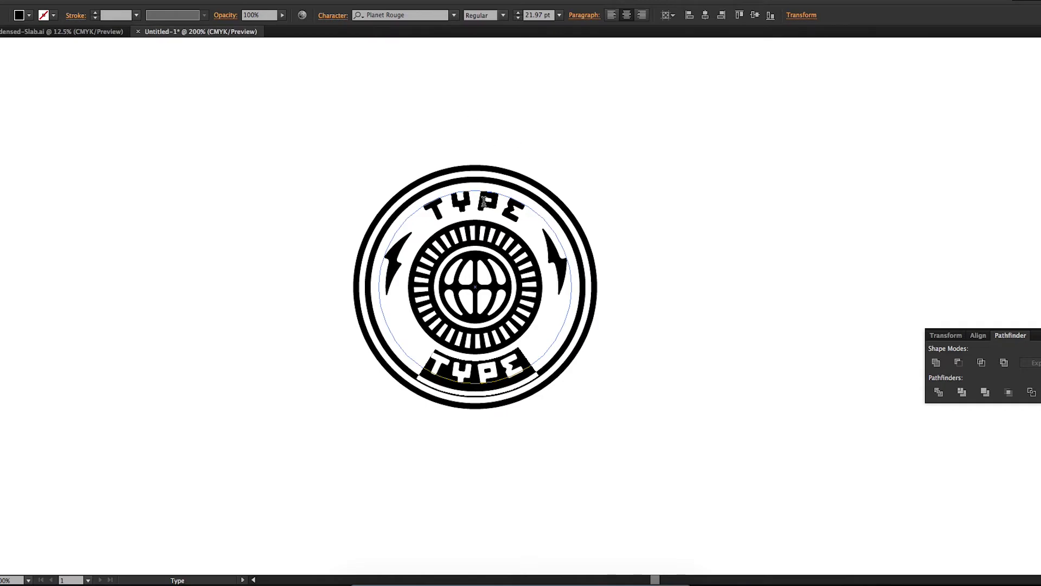
- Replace the bottom word with TUTORIAL and centre it along the lower arc
{"action": "type", "text": "TUTORIAL"}
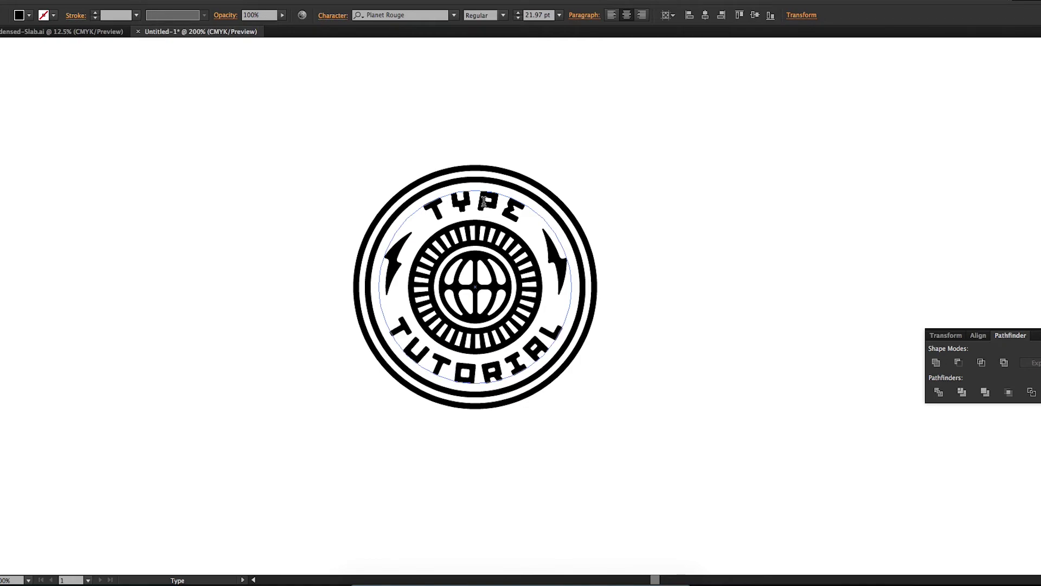
{"action": "key", "text": "Escape"}
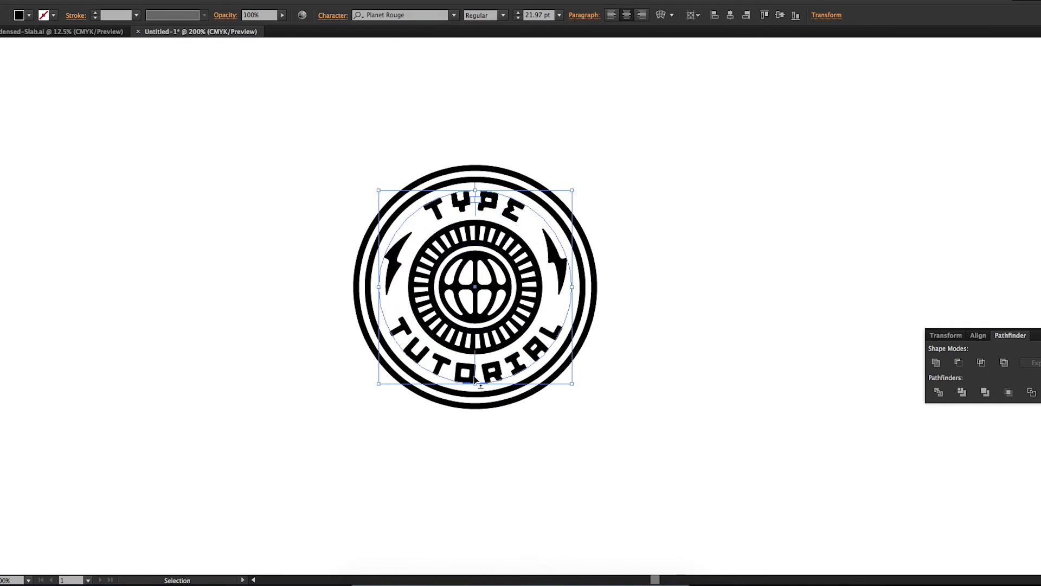
{"action": "left_click_drag", "start_coordinate": [474, 380], "coordinate": [484, 383]}
- Nudge TUTORIAL slightly along the lower arc to fine-tune its centring beneath the globe
{"action": "left_click", "coordinate": [679, 377]}
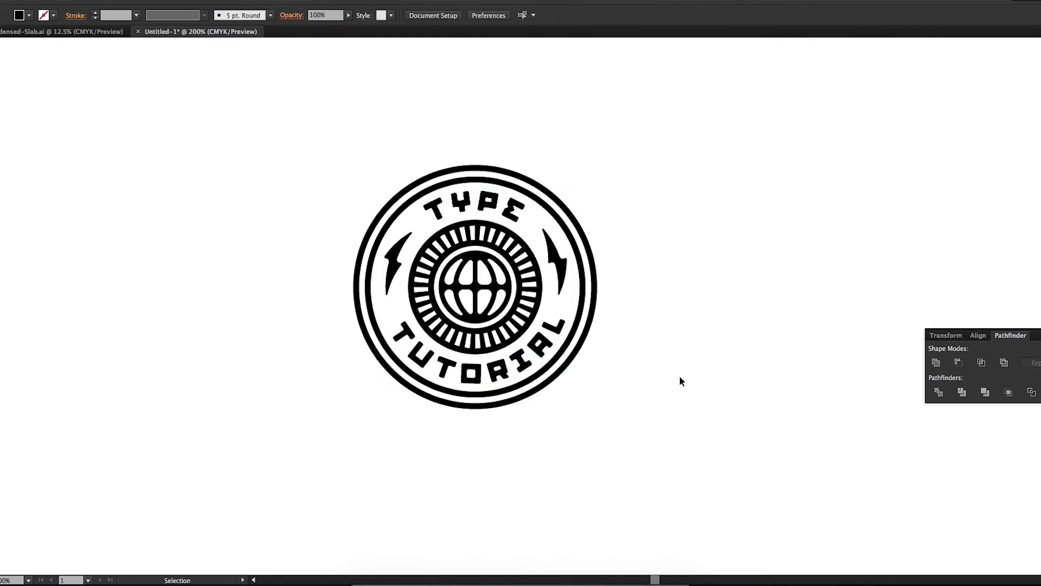
{"action": "left_click", "coordinate": [488, 377]}
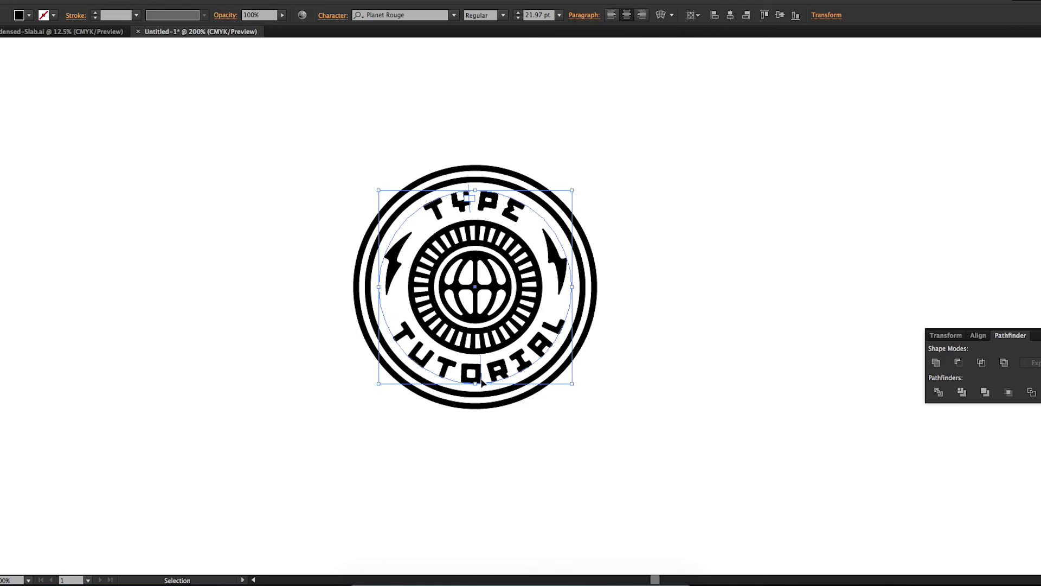
{"action": "left_click_drag", "start_coordinate": [482, 381], "coordinate": [486, 383]}
{"action": "left_click", "coordinate": [699, 367]}
{"action": "left_click_drag", "start_coordinate": [700, 368], "coordinate": [692, 360]}
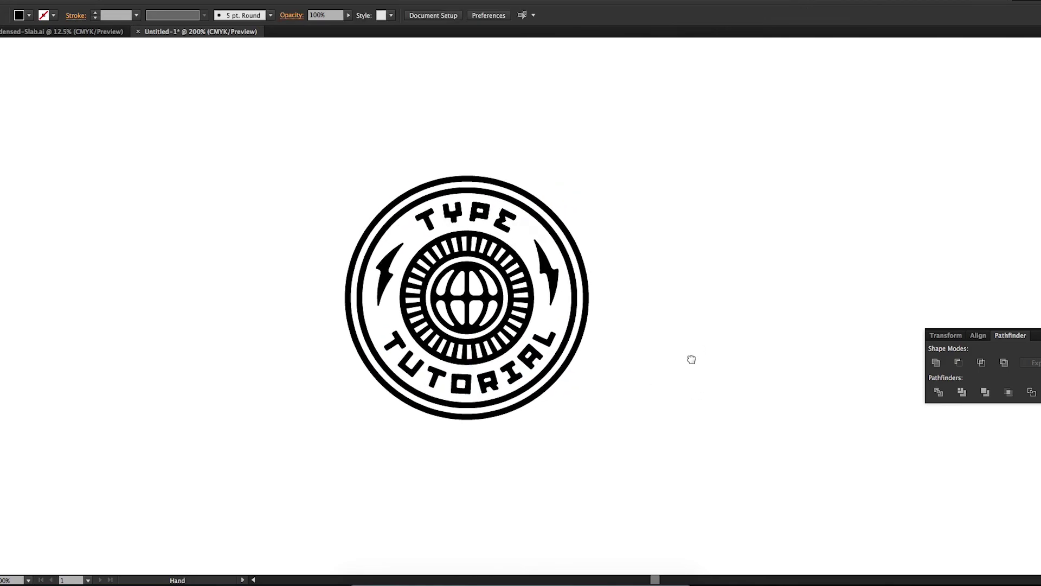
{"action": "key", "text": "space"}
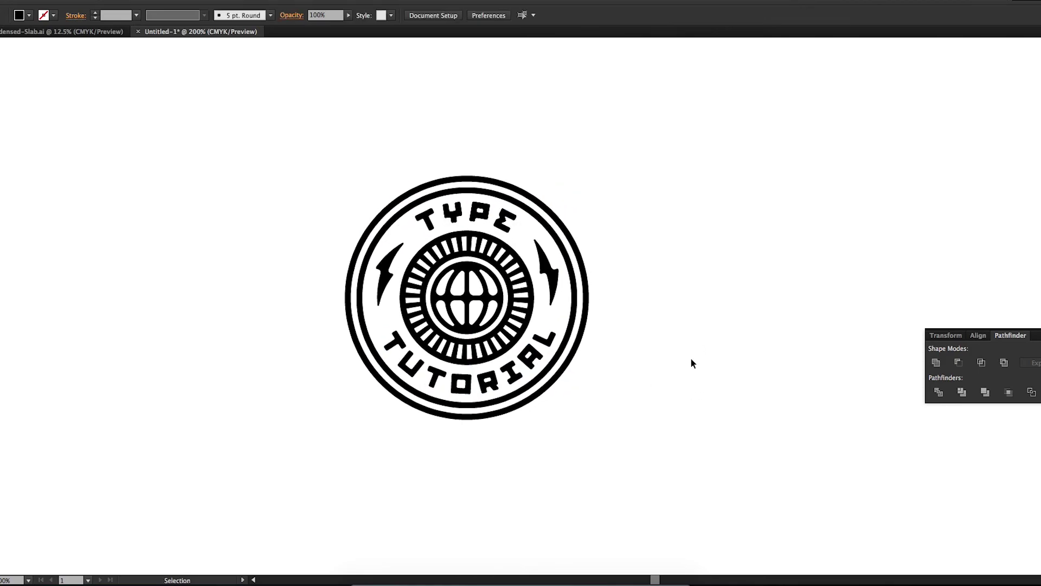